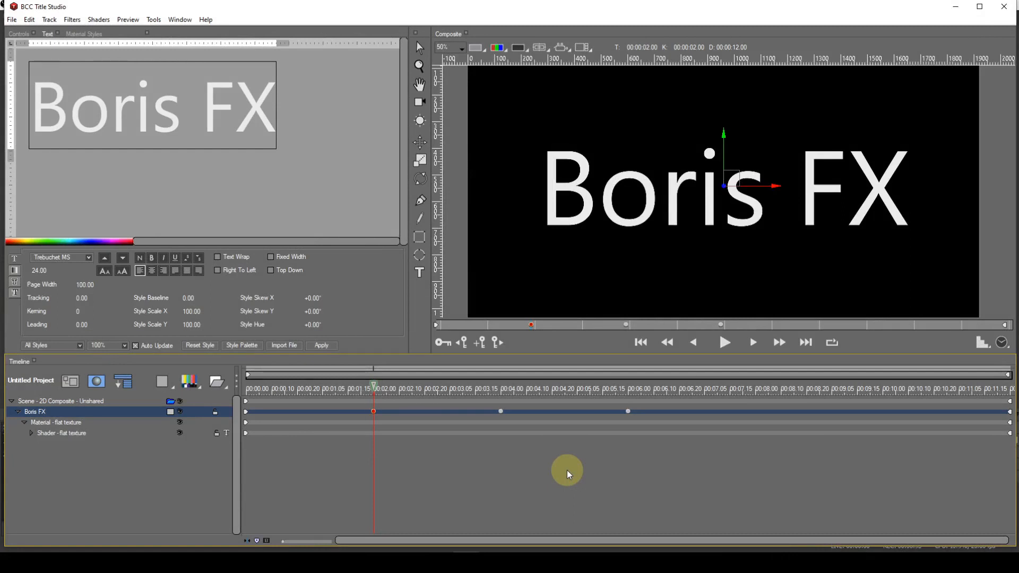
- Copy the Boris FX track's keyframes at 00:00:02.00 and 00:00:06.00 and paste them at 00:00:05.00
{"action": "left_click", "coordinate": [628, 412], "text": "ctrl"}
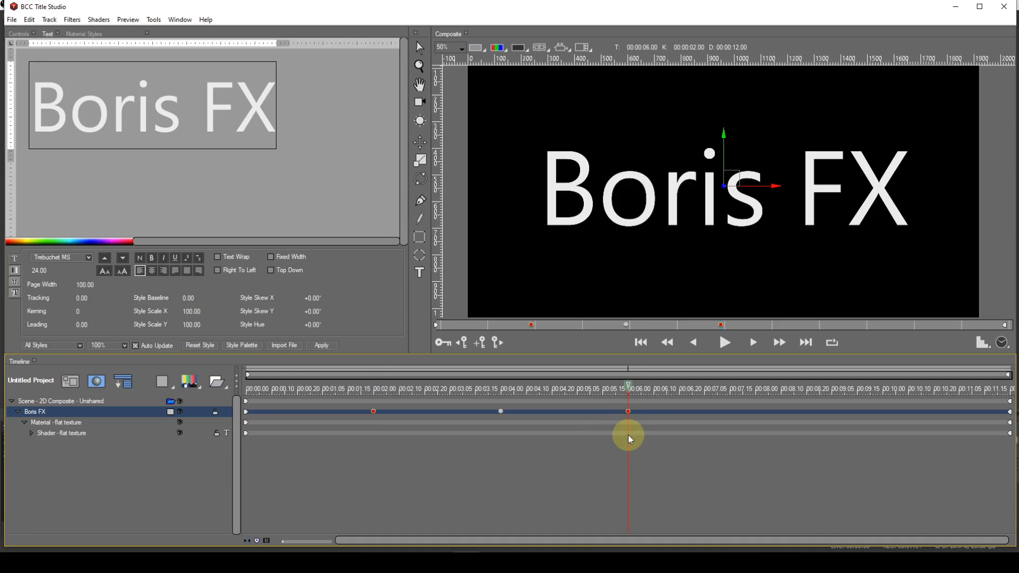
{"action": "key", "text": "ctrl+c"}
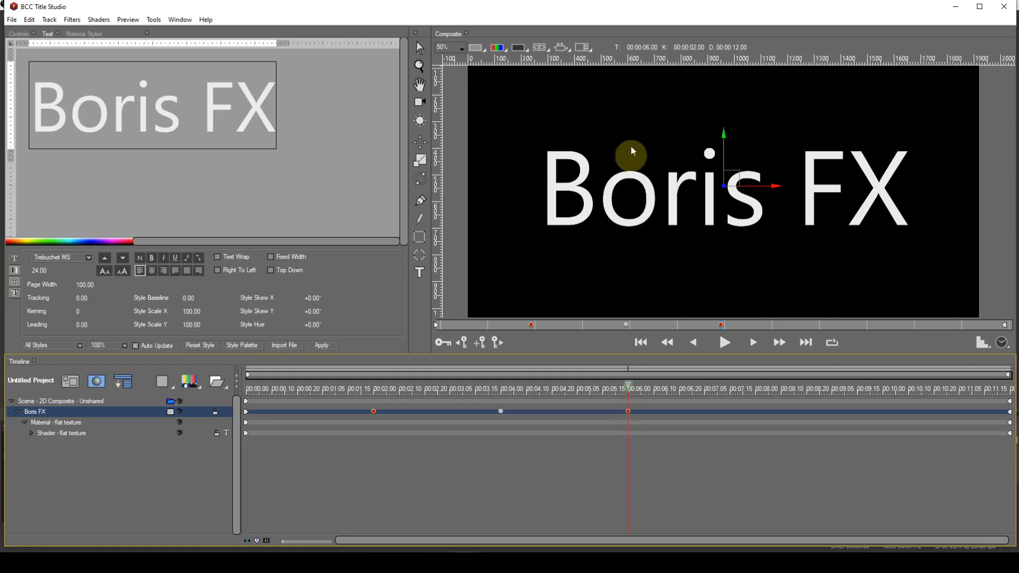
{"action": "double_click", "coordinate": [641, 49]}
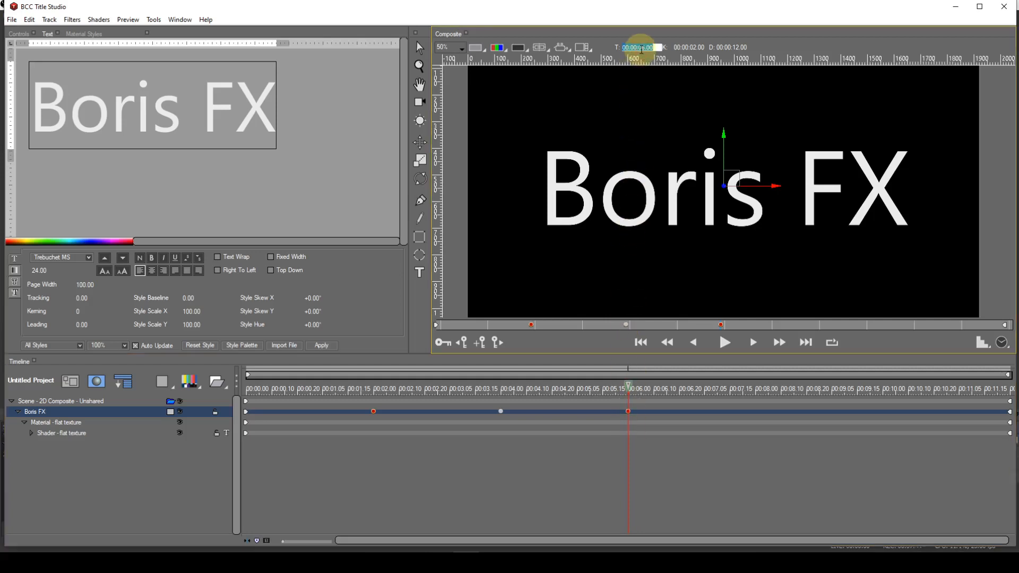
{"action": "type", "text": "0500"}
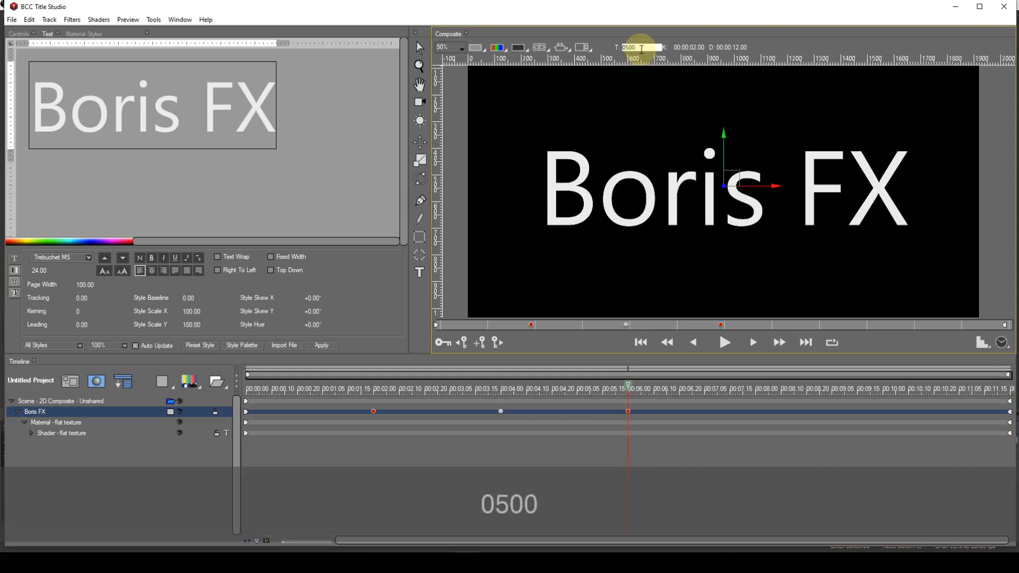
{"action": "key", "text": "Return"}
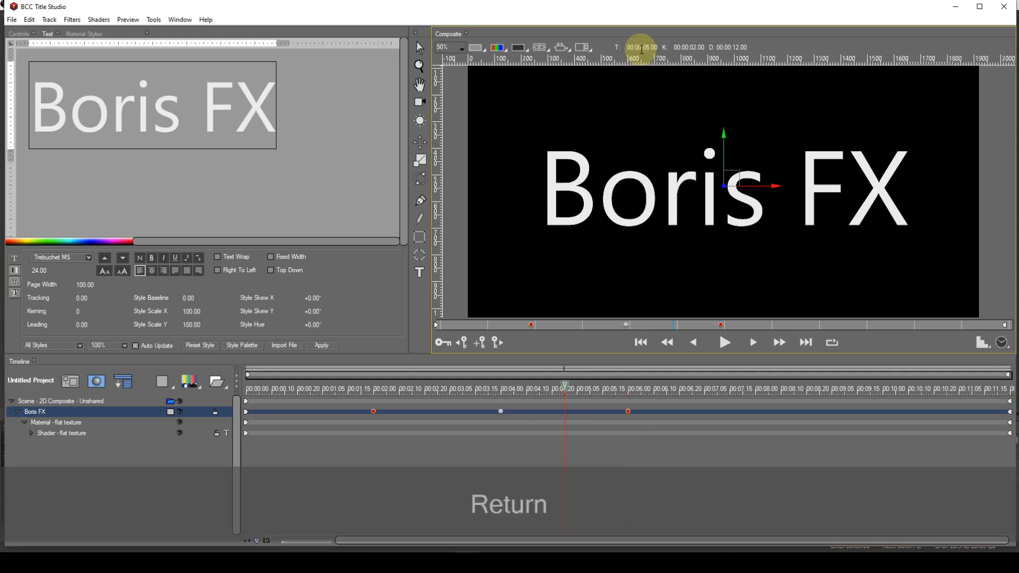
{"action": "key", "text": "ctrl+v"}
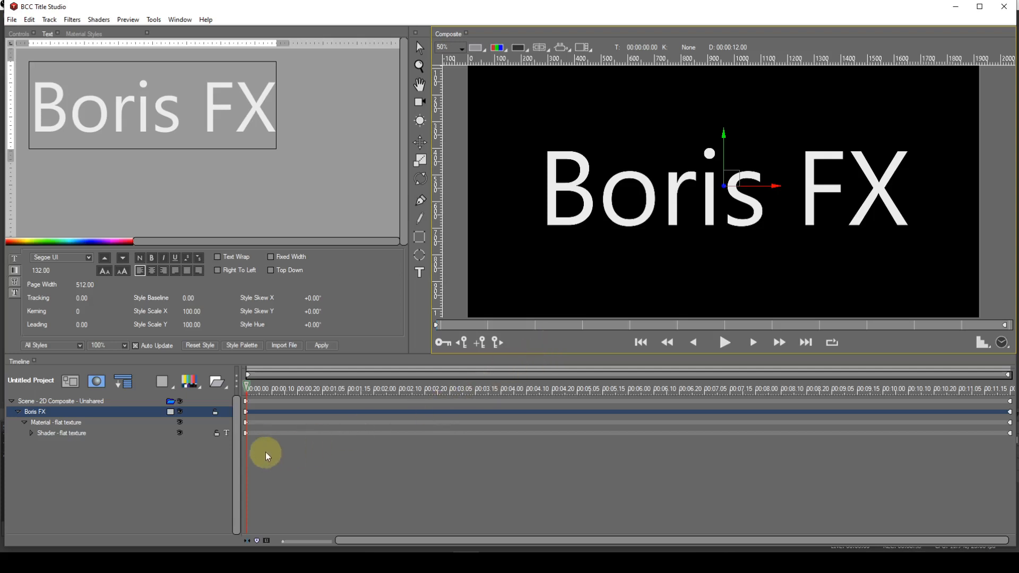
- Trim the Boris FX track so it starts at 00:00:02.00 and ends at 00:00:08.00
{"action": "left_click_drag", "start_coordinate": [245, 412], "coordinate": [373, 416]}
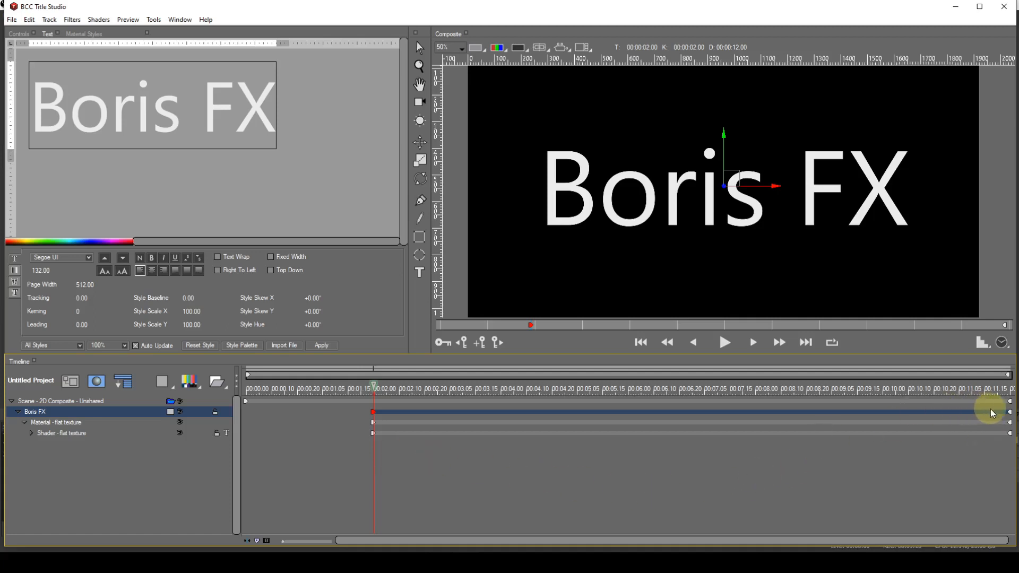
{"action": "left_click_drag", "start_coordinate": [1012, 415], "coordinate": [758, 421]}
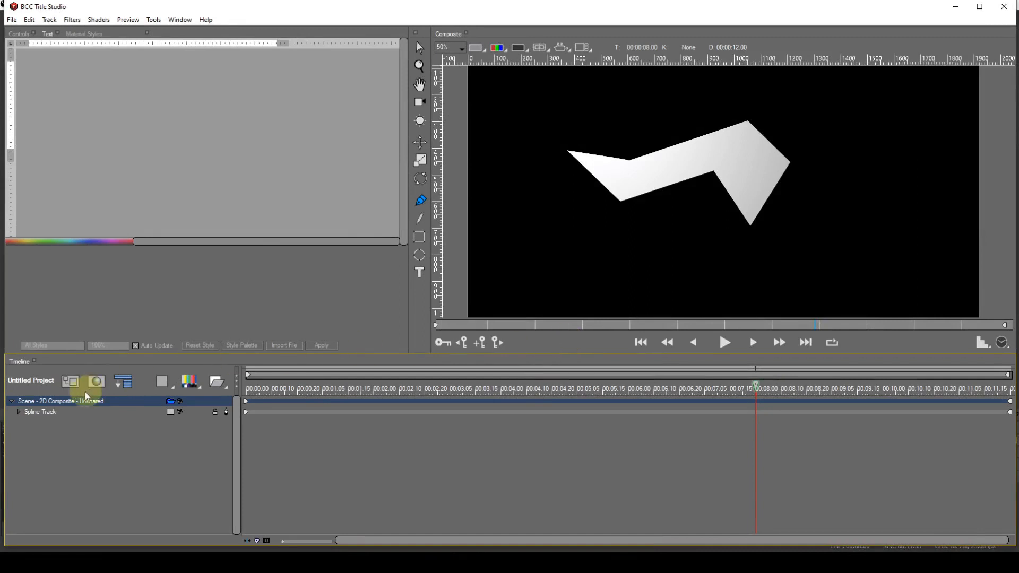
- Select Spline Object 1 inside the Spline Track and try adding a point on its lower-left edge with the Pen tool
{"action": "left_click", "coordinate": [18, 413]}
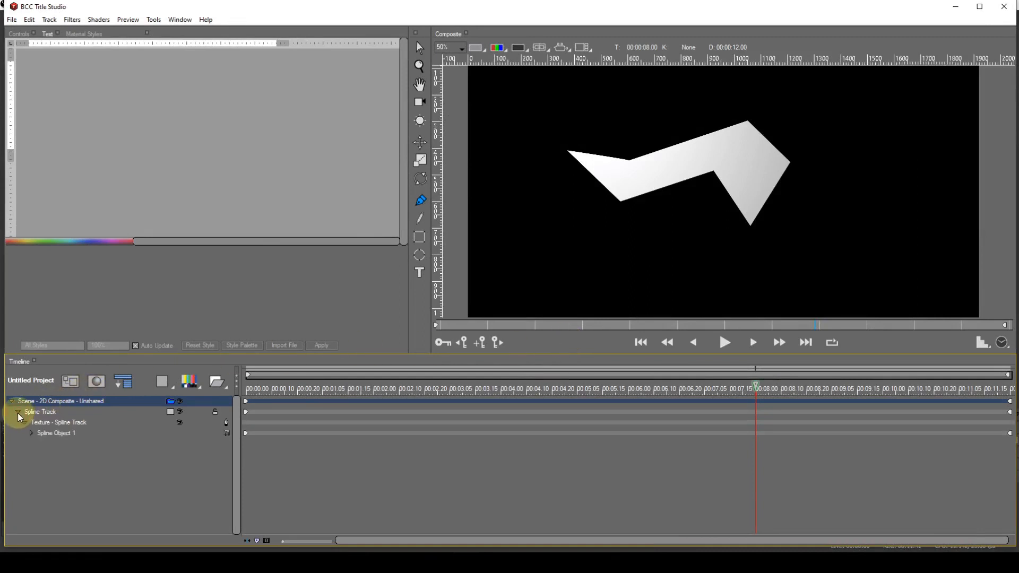
{"action": "left_click", "coordinate": [52, 434]}
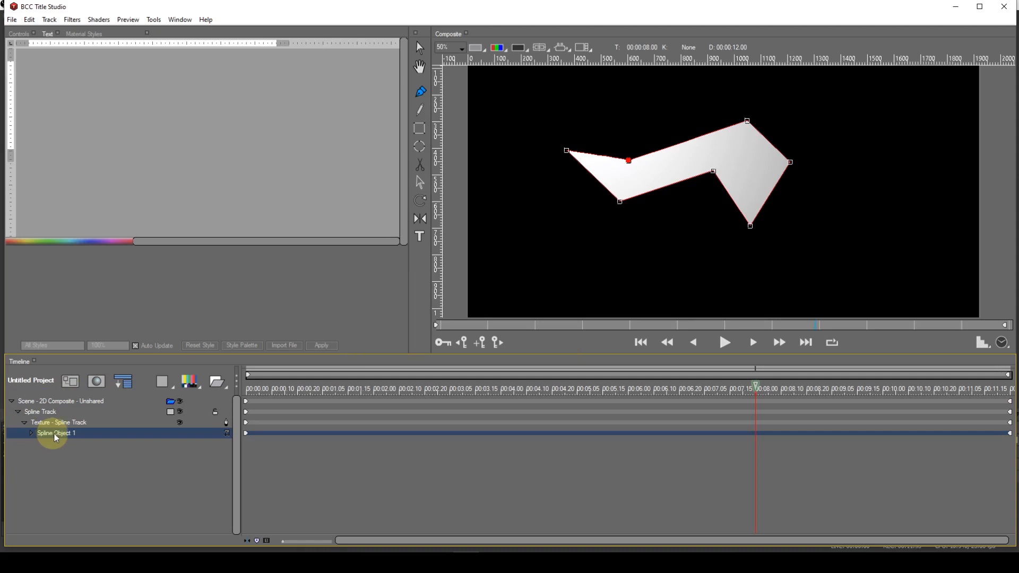
{"action": "left_click", "coordinate": [426, 94]}
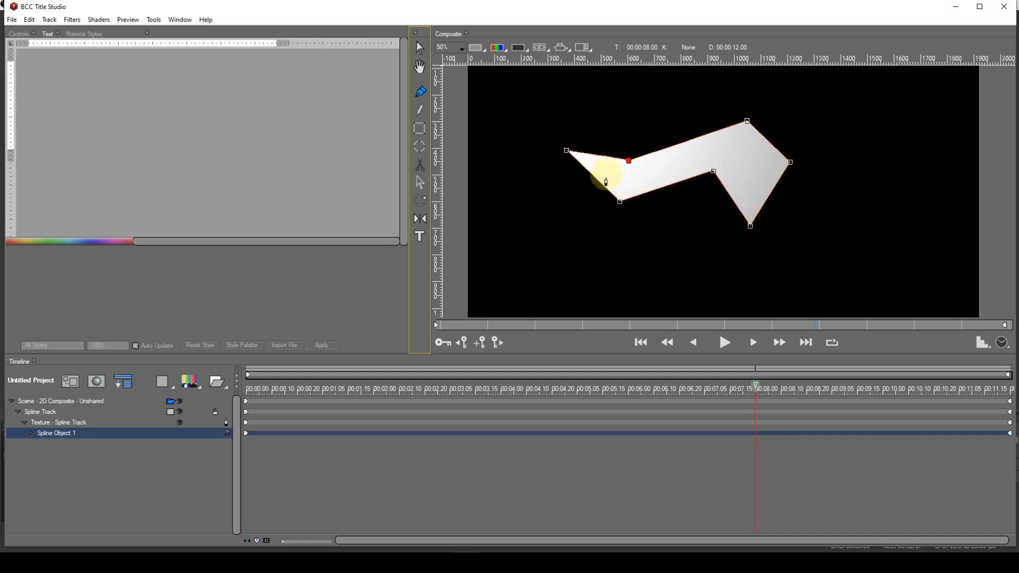
{"action": "left_click", "coordinate": [604, 188], "text": "shift"}
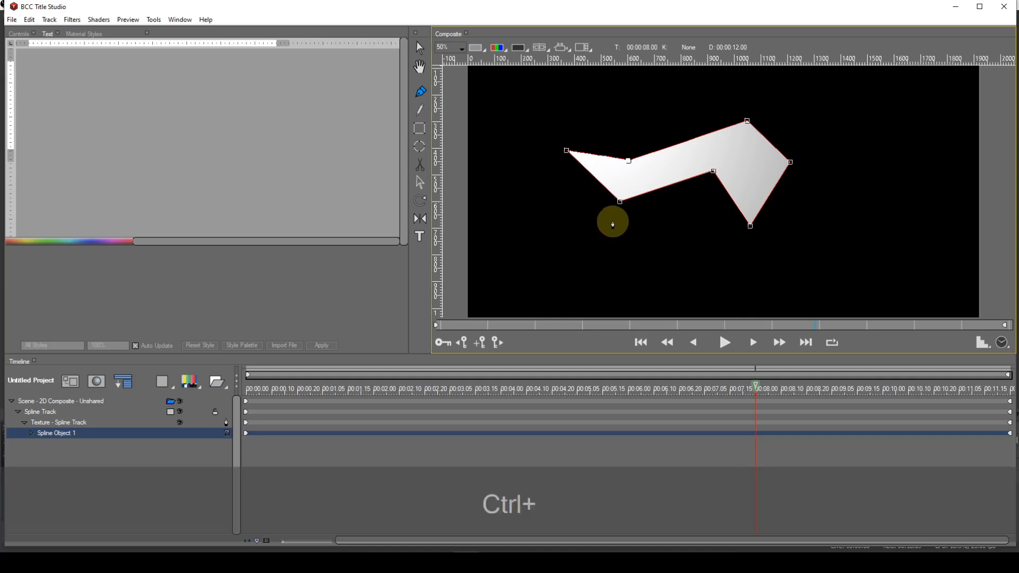
- Select the spline's lower-left point and the upper point above it together, and extend the selection to the rightmost point
{"action": "left_click", "coordinate": [620, 204], "text": "ctrl"}
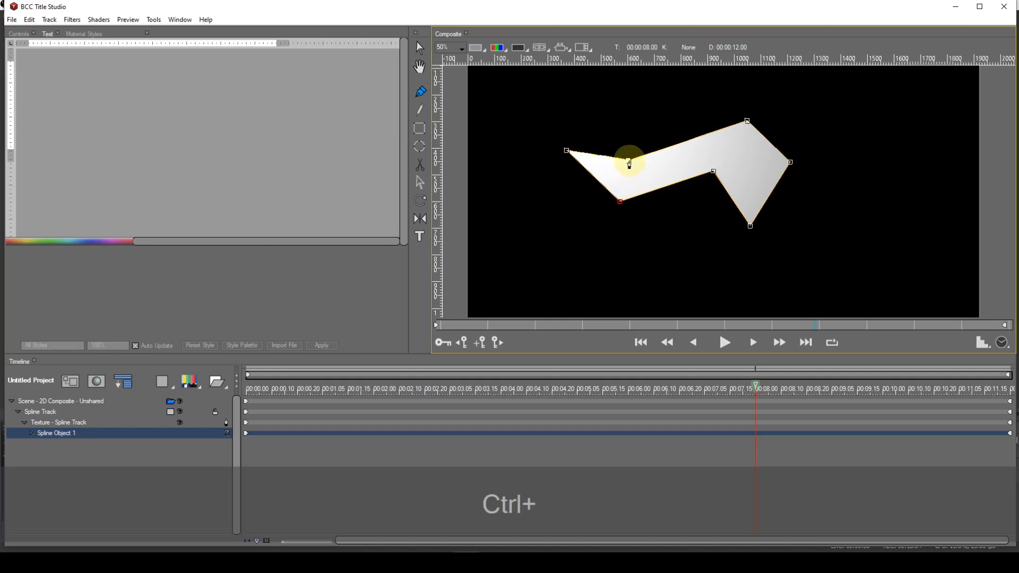
{"action": "left_click", "coordinate": [628, 168], "text": "ctrl"}
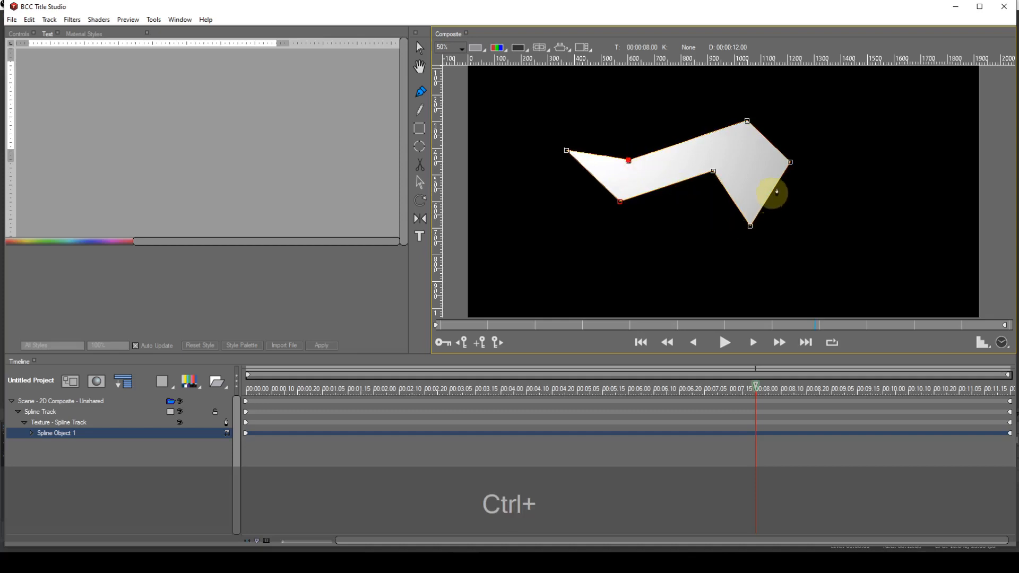
{"action": "left_click", "coordinate": [791, 165], "text": "shift"}
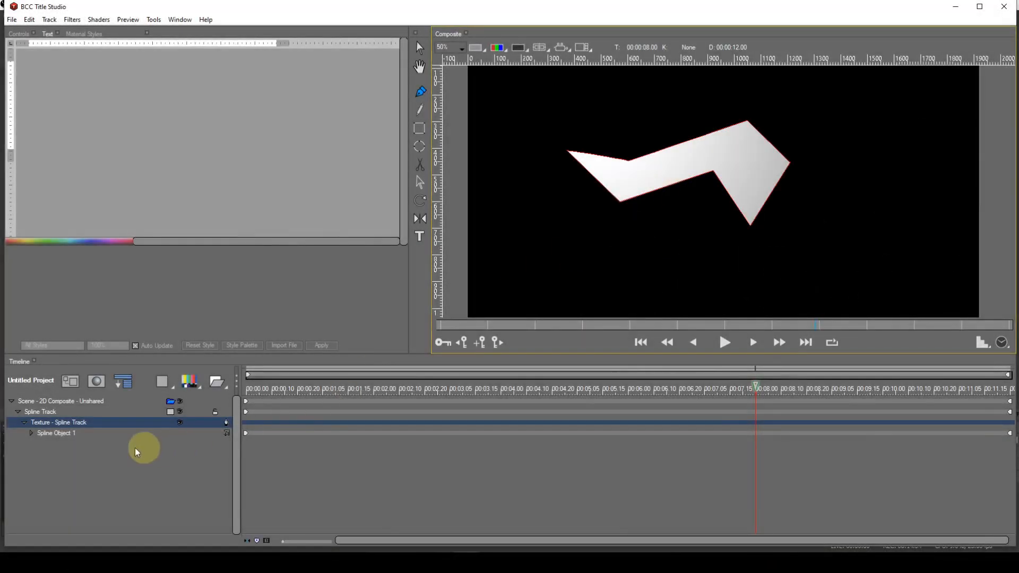
- Reselect Spline Object 1 and add a Bezier point midway along the shape's lower edge
{"action": "left_click", "coordinate": [69, 435]}
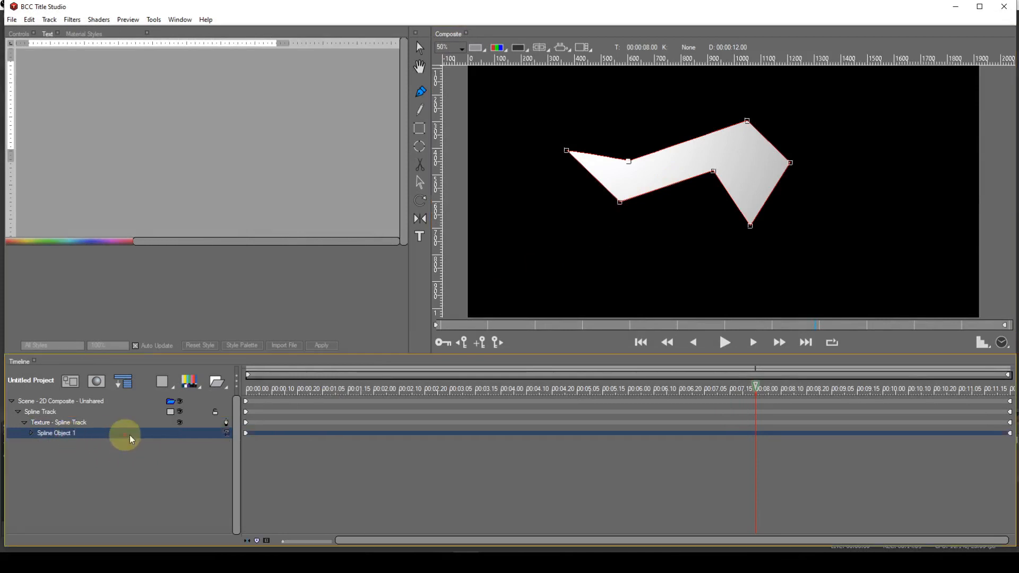
{"action": "left_click", "coordinate": [670, 190]}
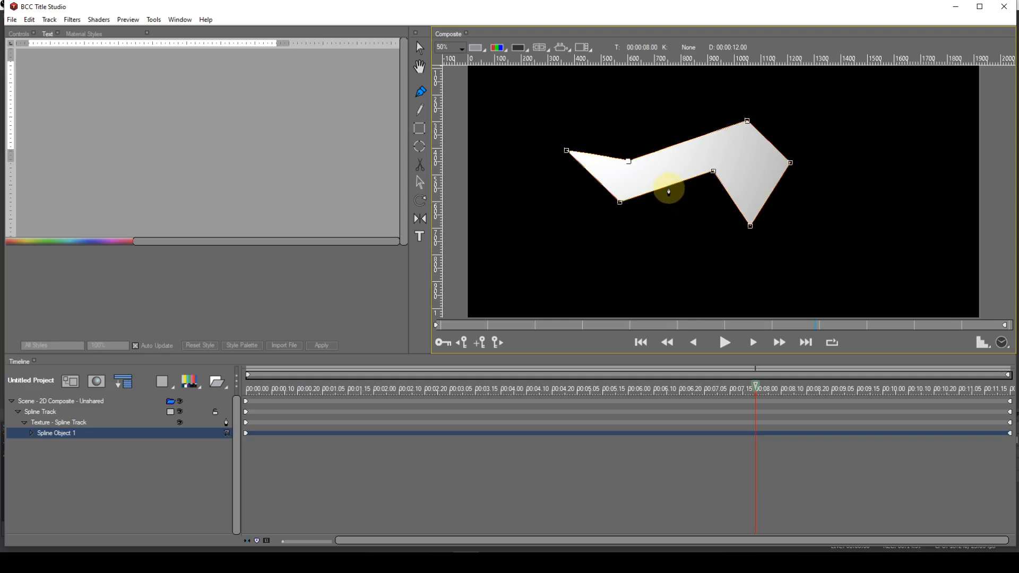
{"action": "left_click", "coordinate": [669, 189], "text": "alt"}
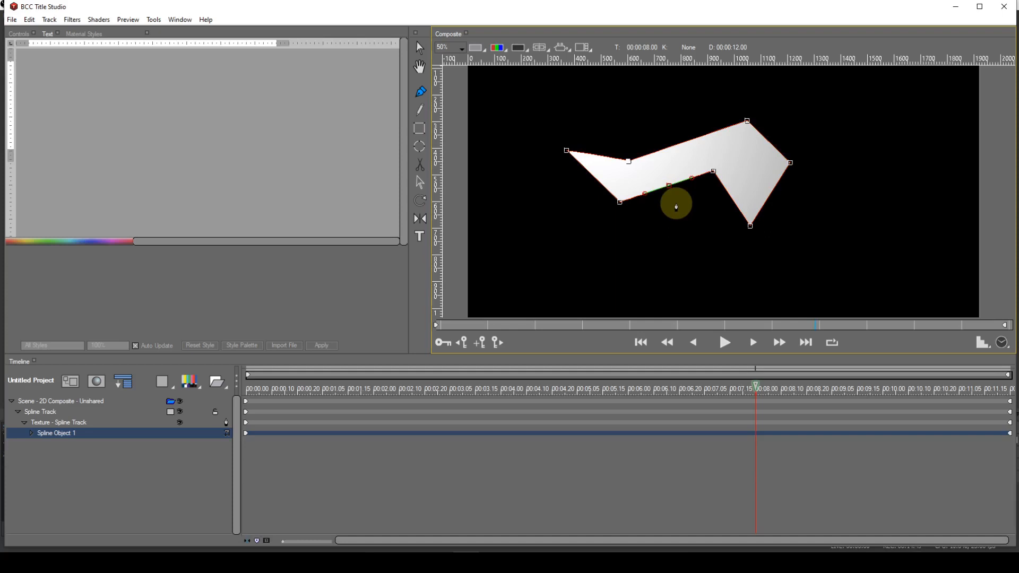
{"action": "key", "text": "u"}
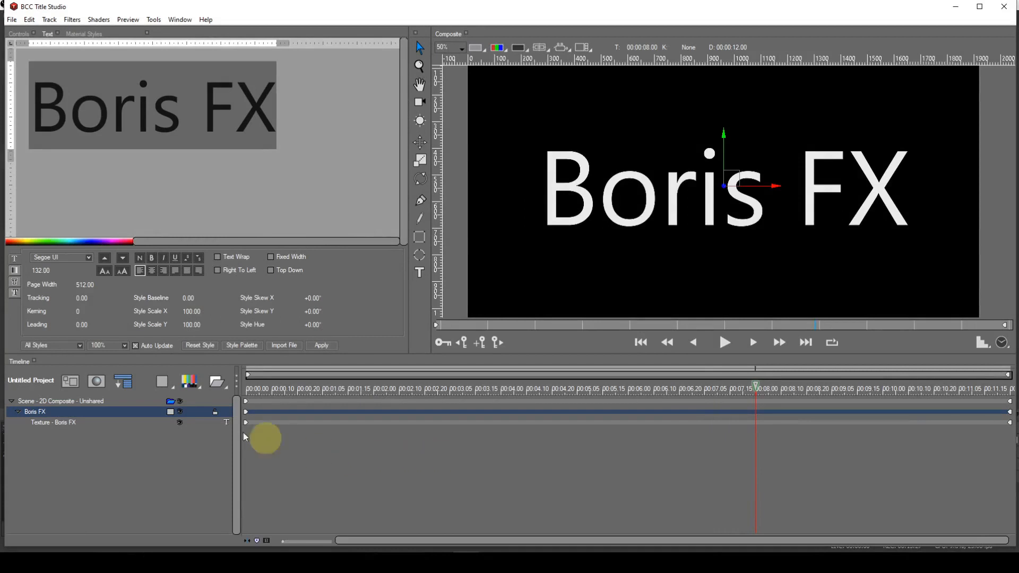
- Reduce the Boris FX title's Master Scale to 83.97 and set that parameter's interpolation to None
{"action": "left_click", "coordinate": [19, 34]}
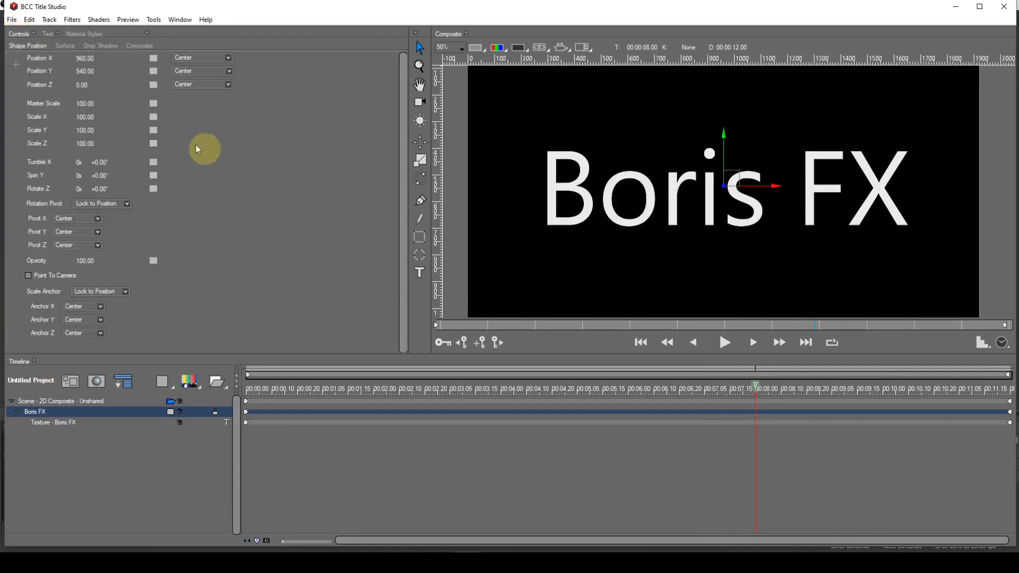
{"action": "left_click_drag", "start_coordinate": [85, 110], "coordinate": [77, 104]}
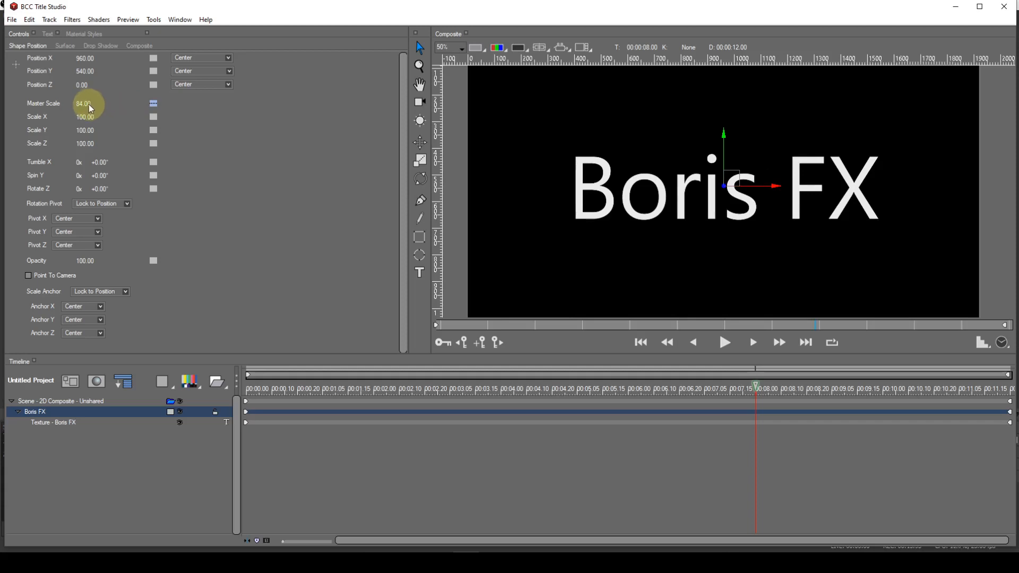
{"action": "key", "text": "alt"}
{"action": "mouse_move", "coordinate": [85, 103]}
{"action": "left_mouse_down", "text": "alt"}
{"action": "mouse_move", "coordinate": [94, 103]}
{"action": "mouse_move", "coordinate": [73, 103]}
{"action": "mouse_move", "coordinate": [100, 103]}
{"action": "mouse_move", "coordinate": [80, 104]}
{"action": "left_mouse_up", "text": "alt"}
{"action": "left_click", "coordinate": [153, 103]}
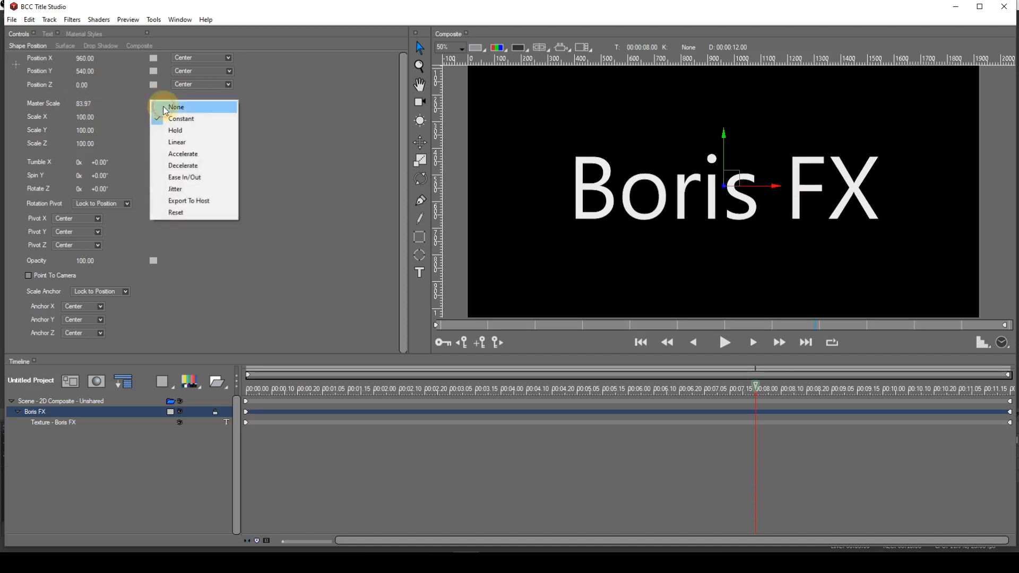
{"action": "left_click", "coordinate": [166, 108]}
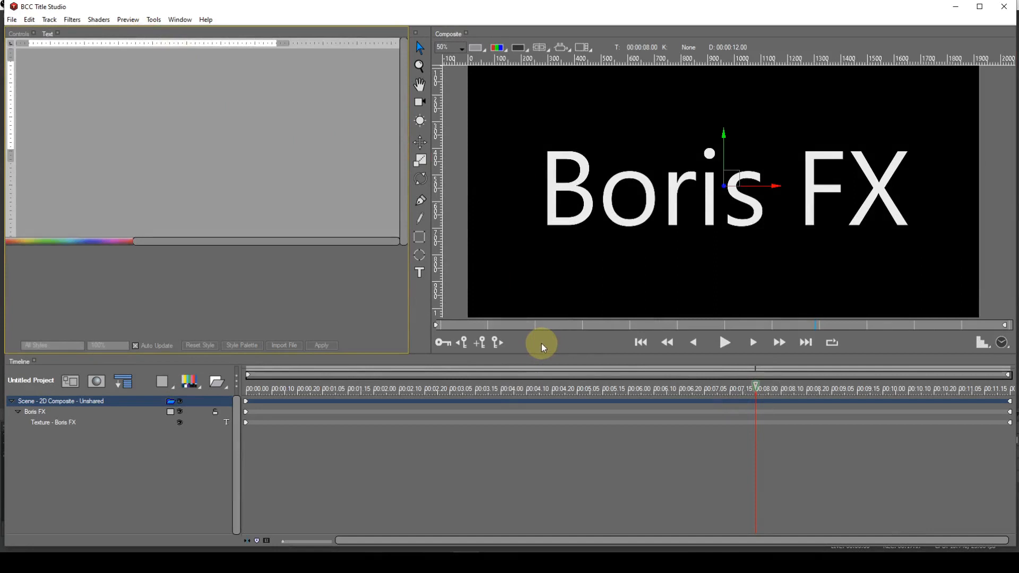
- Open the Material Styles palette in the same window group as the Composite view
{"action": "left_click", "coordinate": [527, 121]}
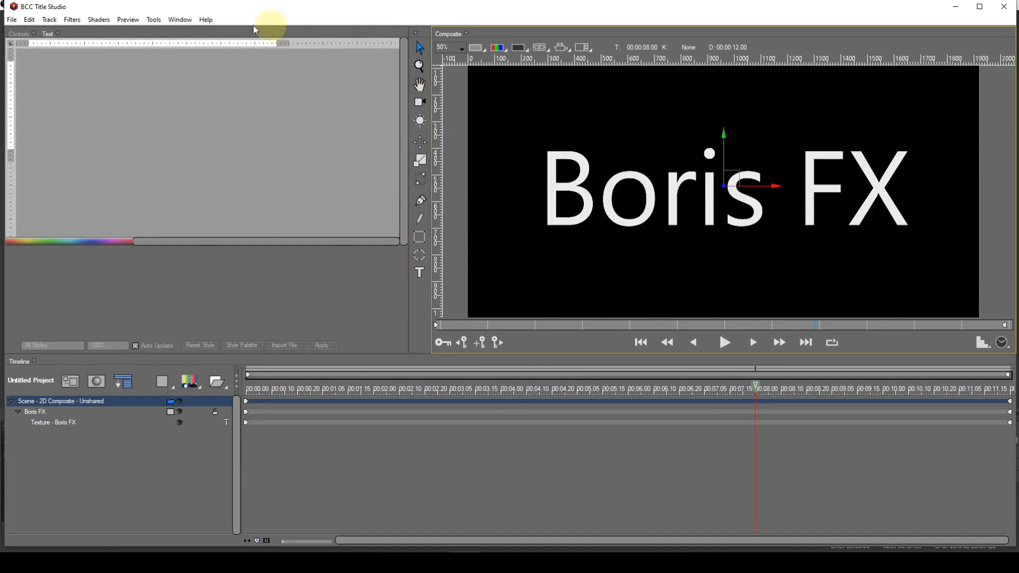
{"action": "left_click", "coordinate": [181, 19]}
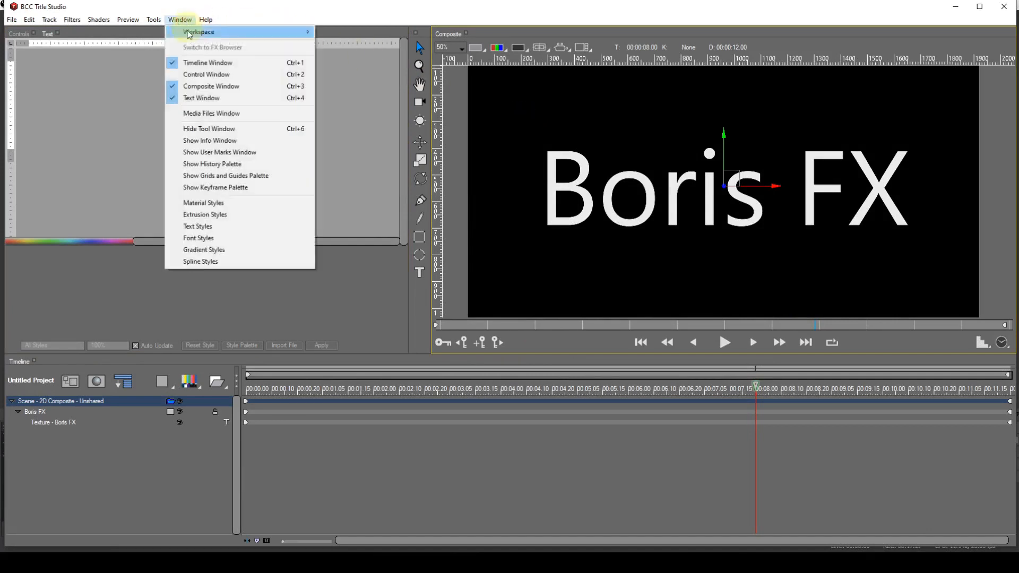
{"action": "left_click", "coordinate": [201, 206]}
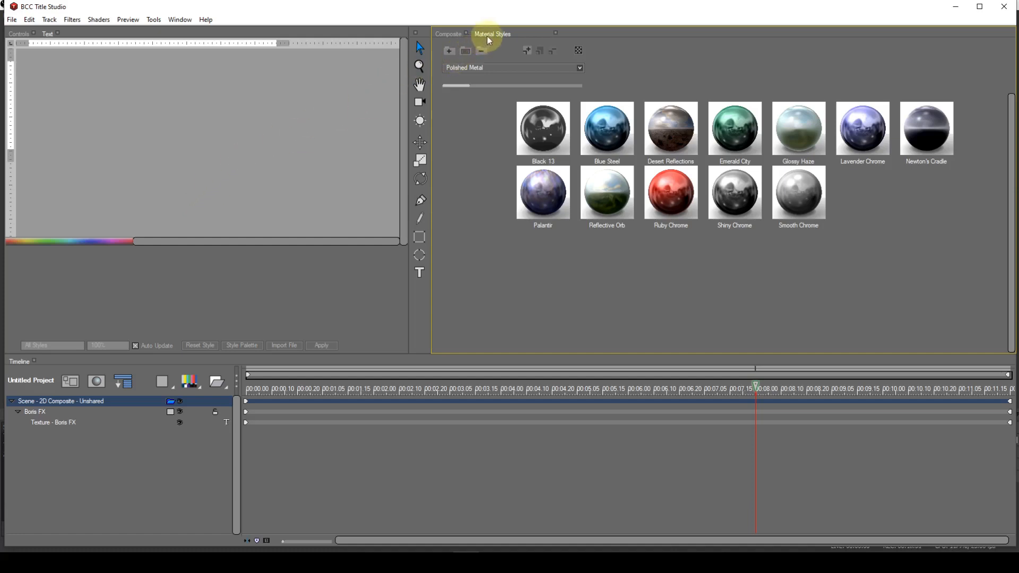
- Move the Material Styles palette into the Controls and Text window group, placed after Text, and close it
{"action": "left_click_drag", "start_coordinate": [489, 38], "coordinate": [475, 114]}
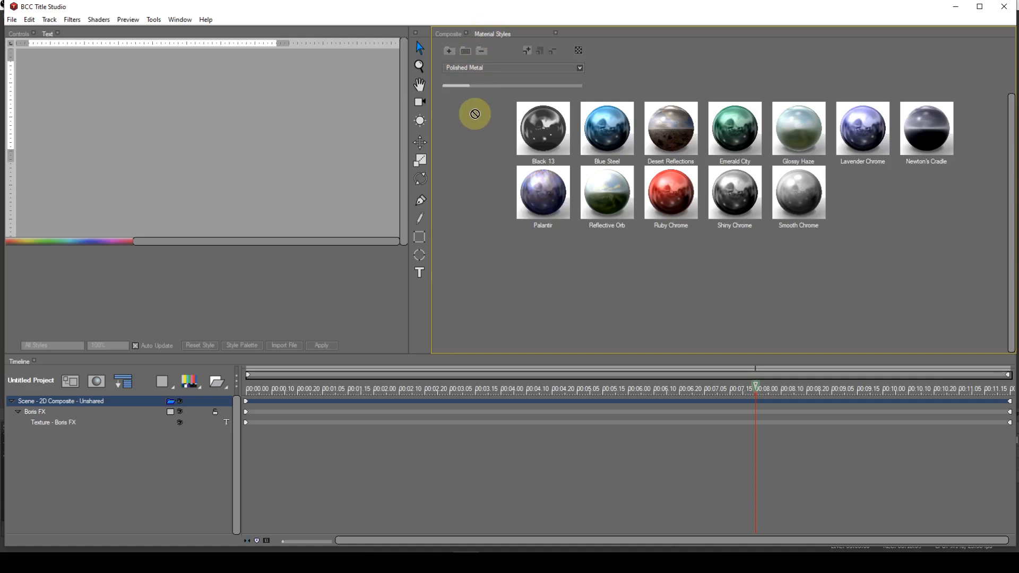
{"action": "left_click_drag", "start_coordinate": [475, 114], "coordinate": [46, 39]}
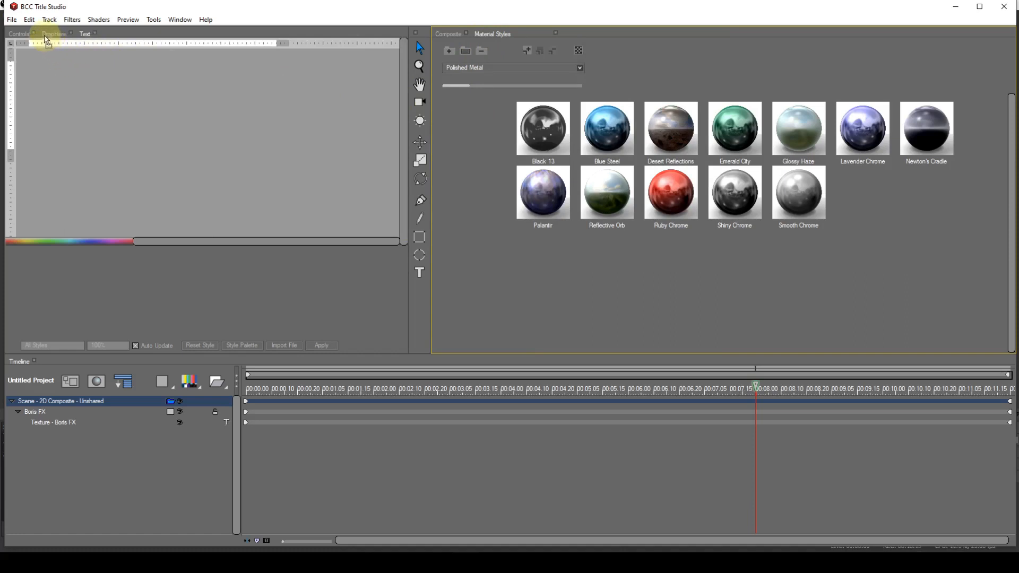
{"action": "left_click_drag", "start_coordinate": [45, 38], "coordinate": [64, 36]}
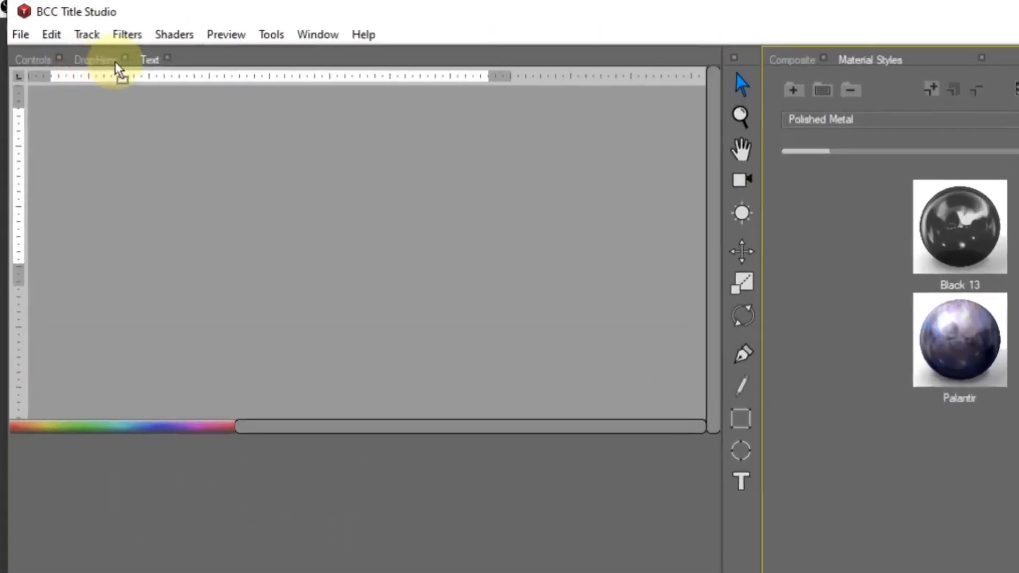
{"action": "left_click_drag", "start_coordinate": [115, 61], "coordinate": [149, 65]}
{"action": "left_click_drag", "start_coordinate": [386, 168], "coordinate": [387, 170]}
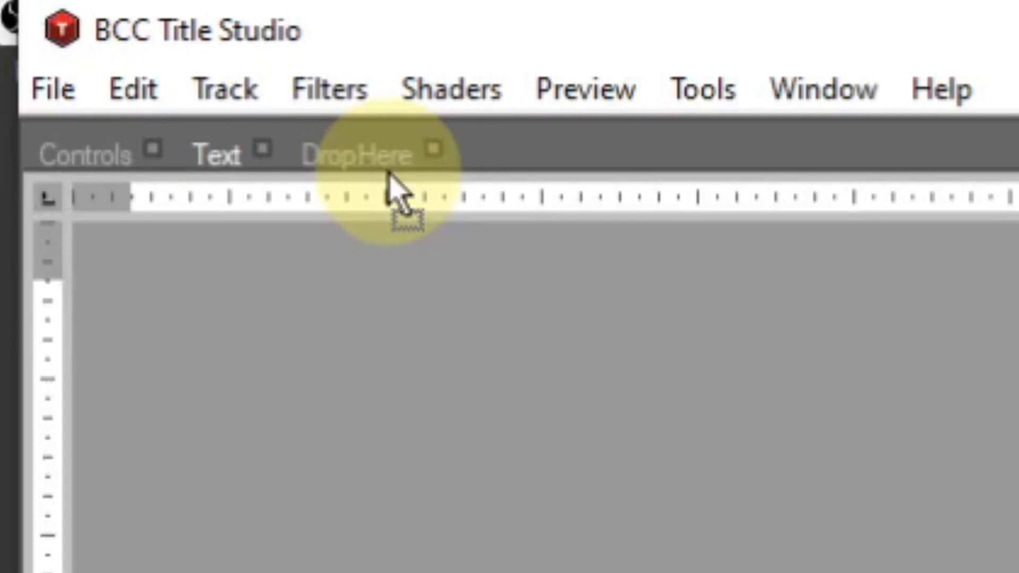
{"action": "left_click_drag", "start_coordinate": [386, 173], "coordinate": [385, 154]}
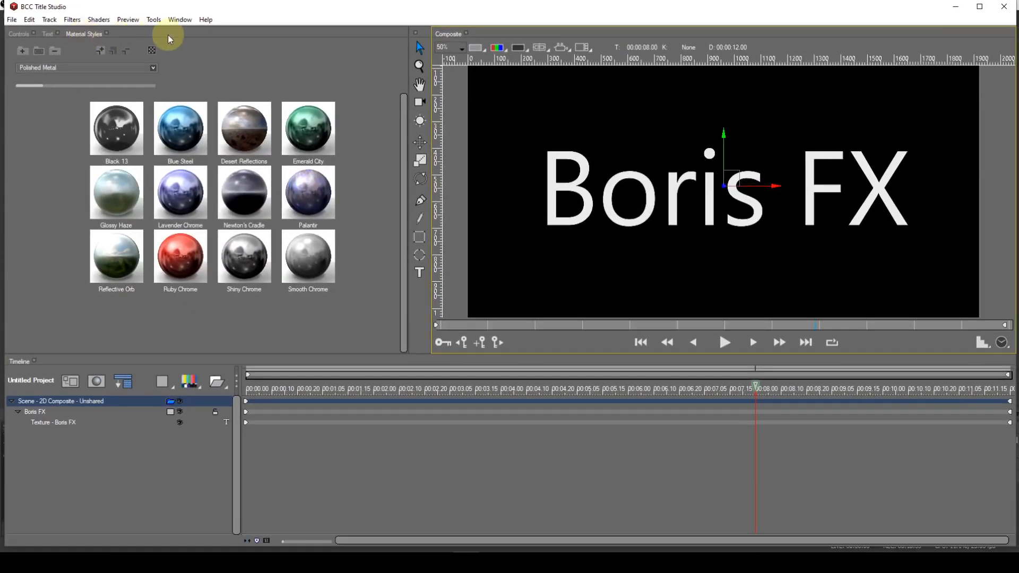
{"action": "left_click", "coordinate": [108, 34]}
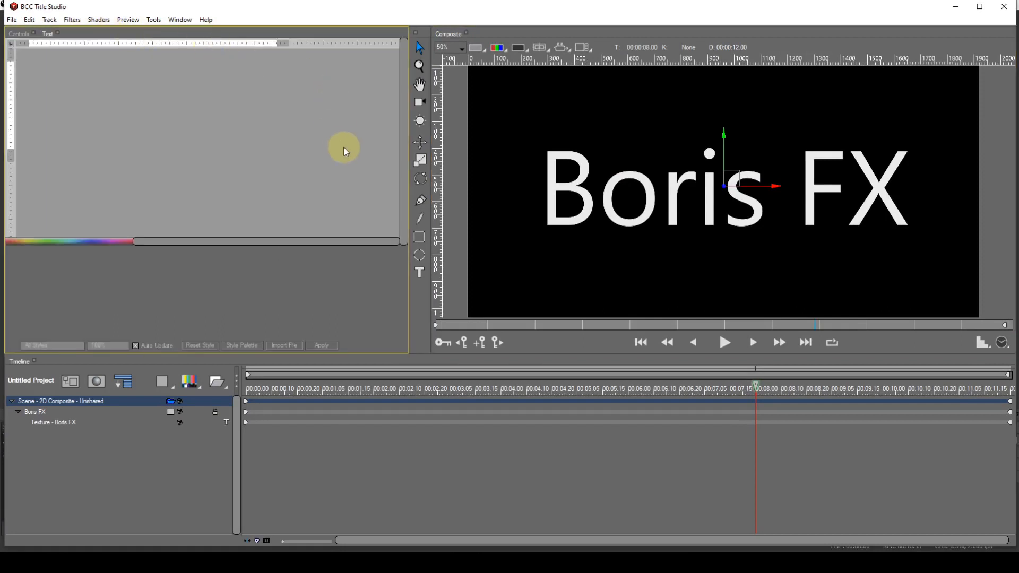